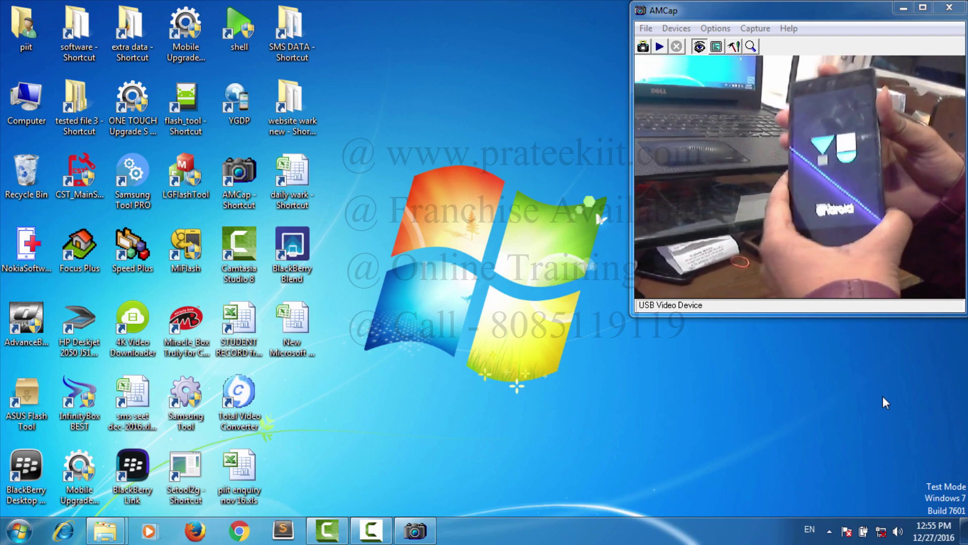
Step: Minimise the camera preview, refresh the desktop, and open the YU4711 folder inside tested file 3 in a maximised window
{"action": "left_click", "coordinate": [903, 8]}
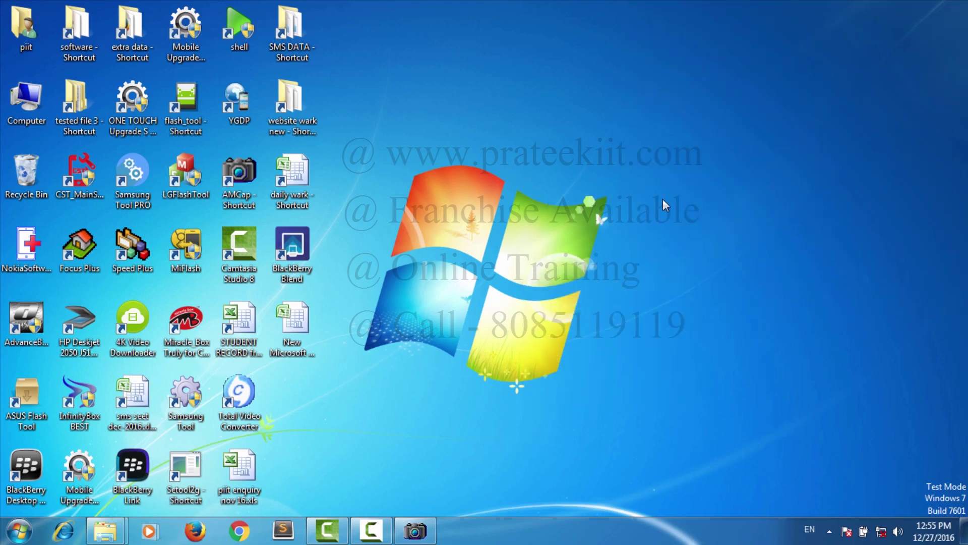
{"action": "right_click", "coordinate": [455, 158]}
{"action": "left_click", "coordinate": [479, 198]}
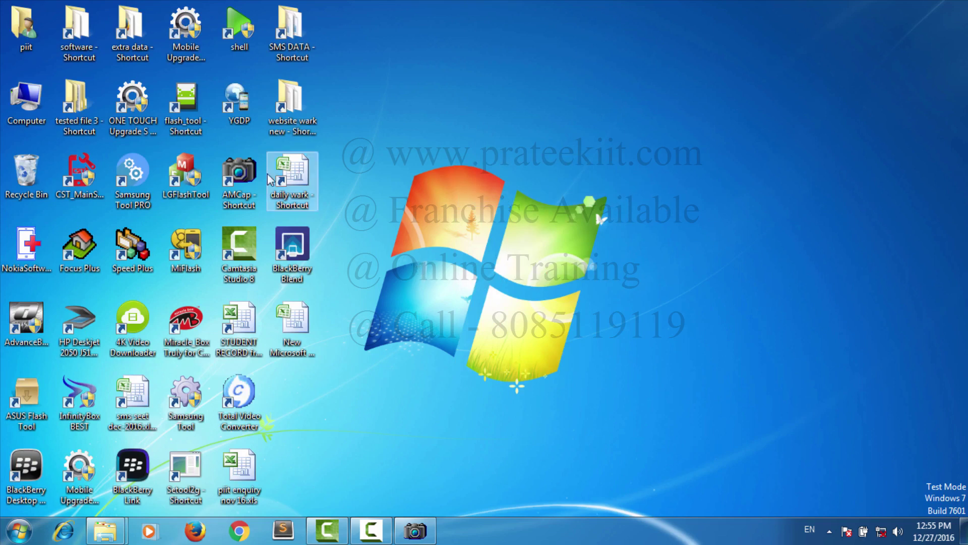
{"action": "double_click", "coordinate": [81, 122]}
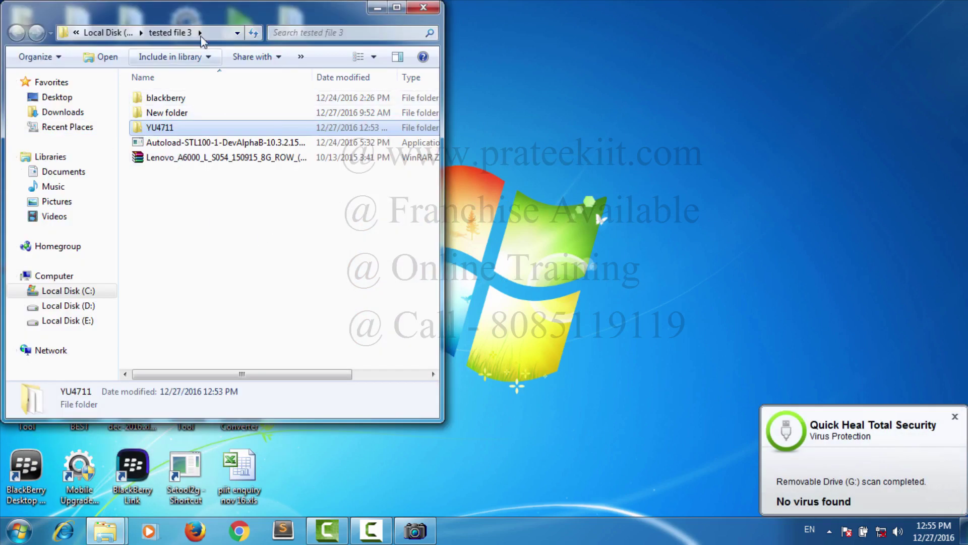
{"action": "double_click", "coordinate": [223, 14]}
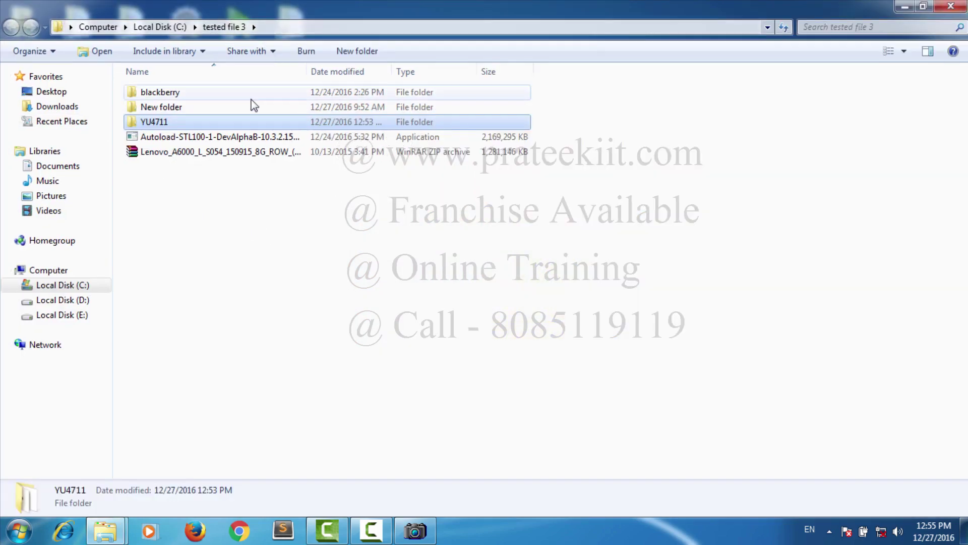
{"action": "double_click", "coordinate": [168, 126]}
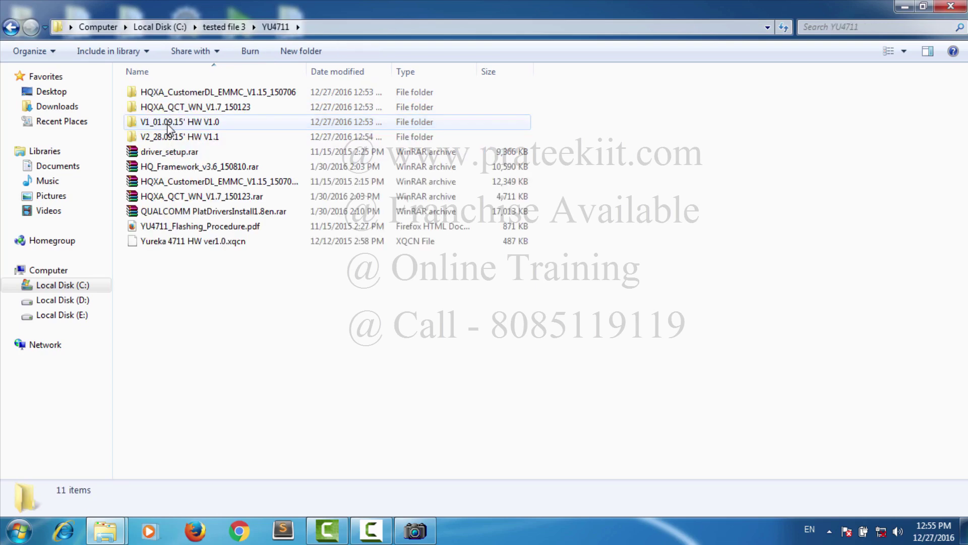
Step: Examine the V1_01.09.15' HW V1.0 and V2_28.09.15' HW V1.1 firmware folders alongside the phone's camera preview
{"action": "left_click", "coordinate": [151, 126]}
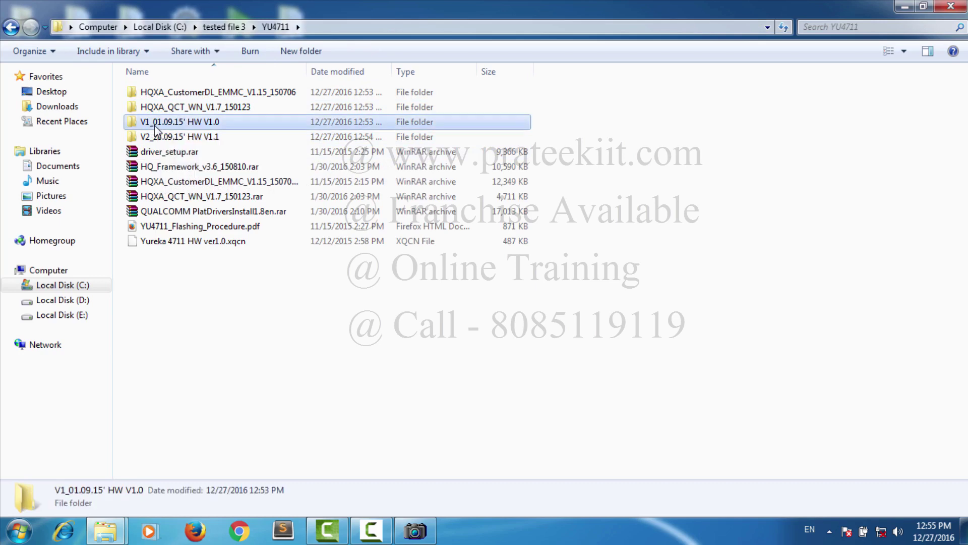
{"action": "left_click", "coordinate": [152, 139]}
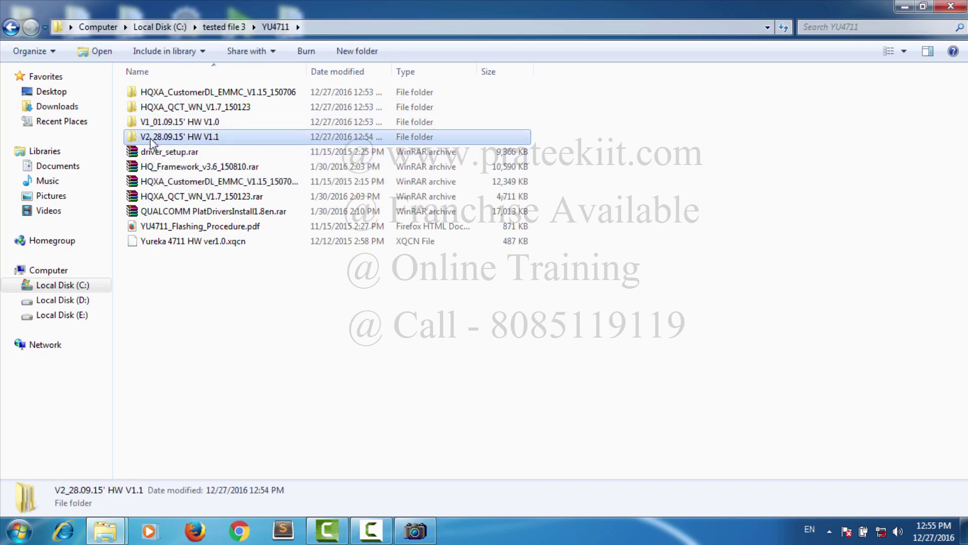
{"action": "left_click", "coordinate": [177, 123]}
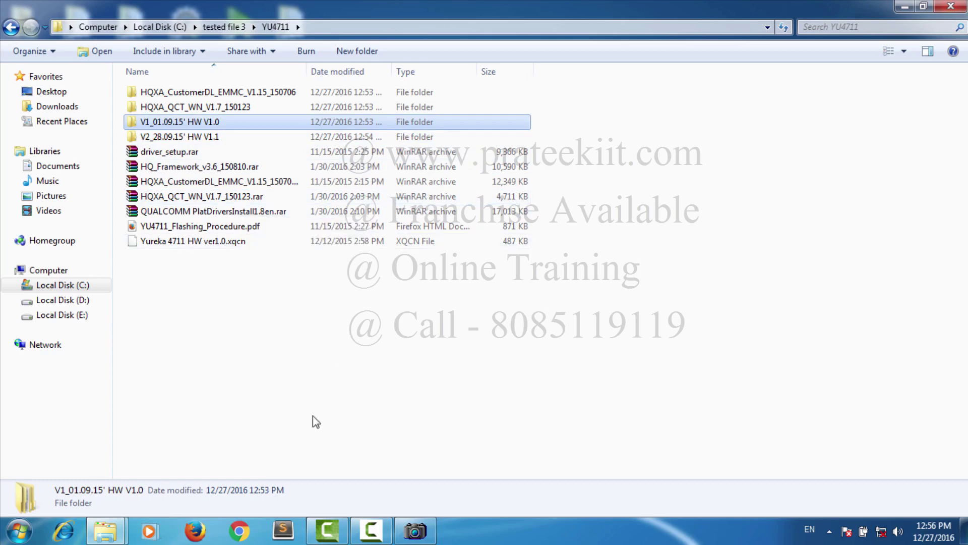
{"action": "left_click", "coordinate": [414, 531]}
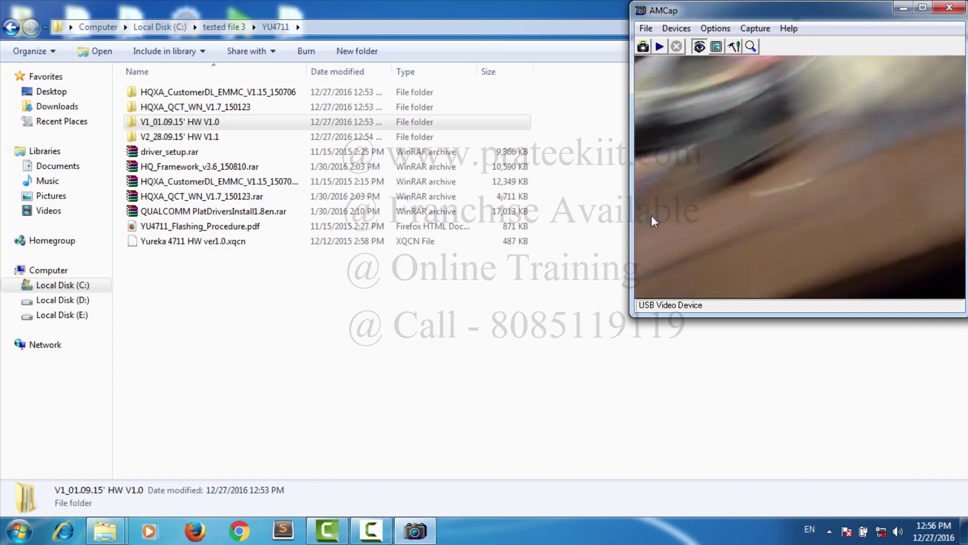
{"action": "left_click", "coordinate": [391, 121]}
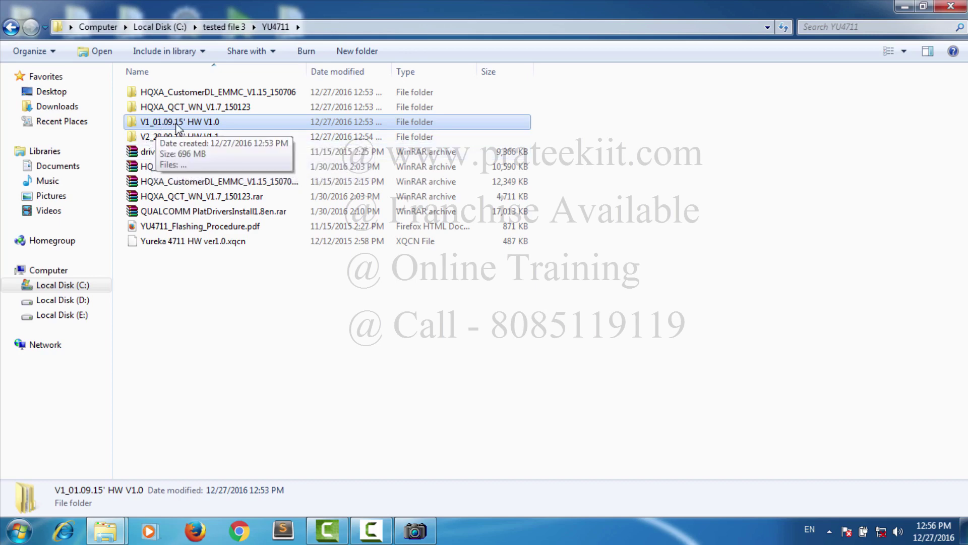
{"action": "left_click", "coordinate": [152, 141]}
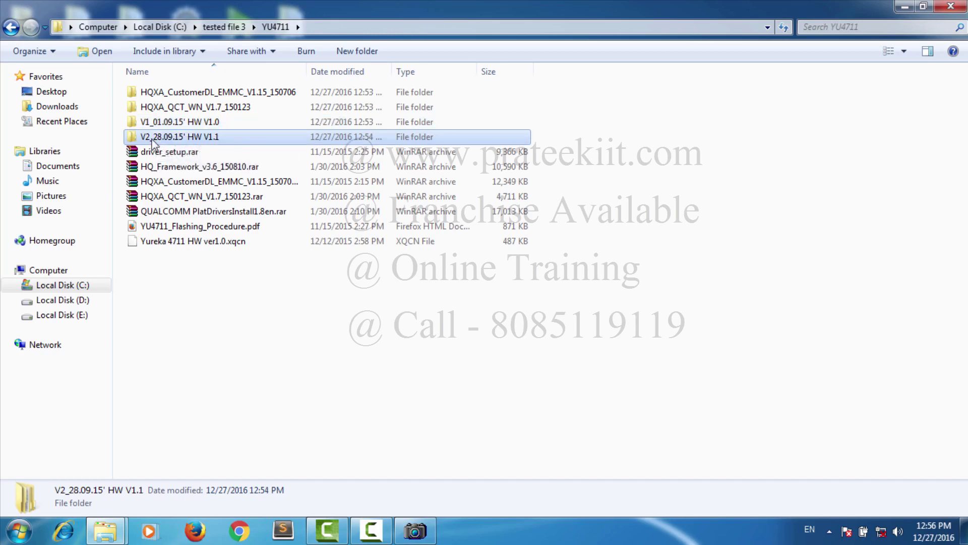
Step: Extract the YU_YU4711_SW_V0.0.8_HW_V1.0 archive in the V1_01.09.15' HW V1.0 folder to its default destination path
{"action": "double_click", "coordinate": [188, 124]}
{"action": "left_click", "coordinate": [191, 97]}
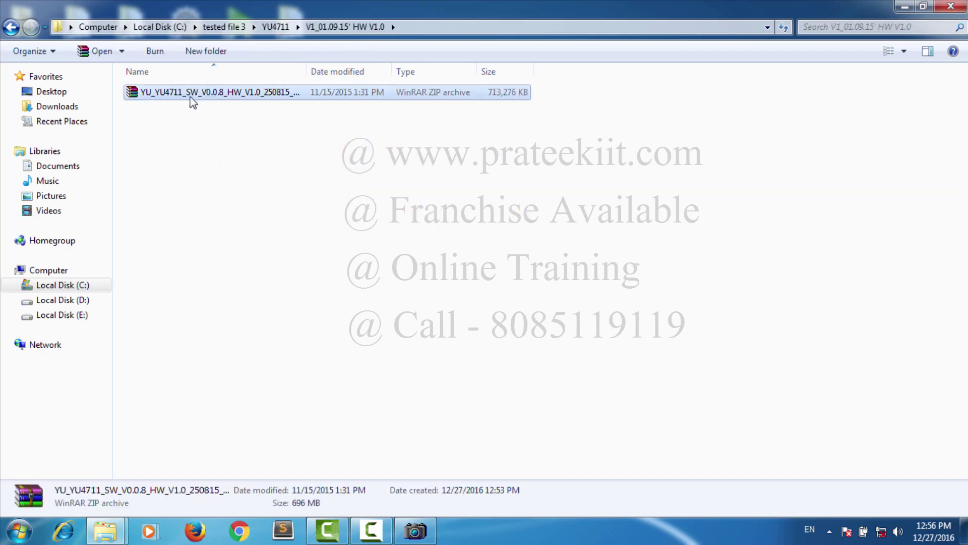
{"action": "right_click", "coordinate": [232, 92]}
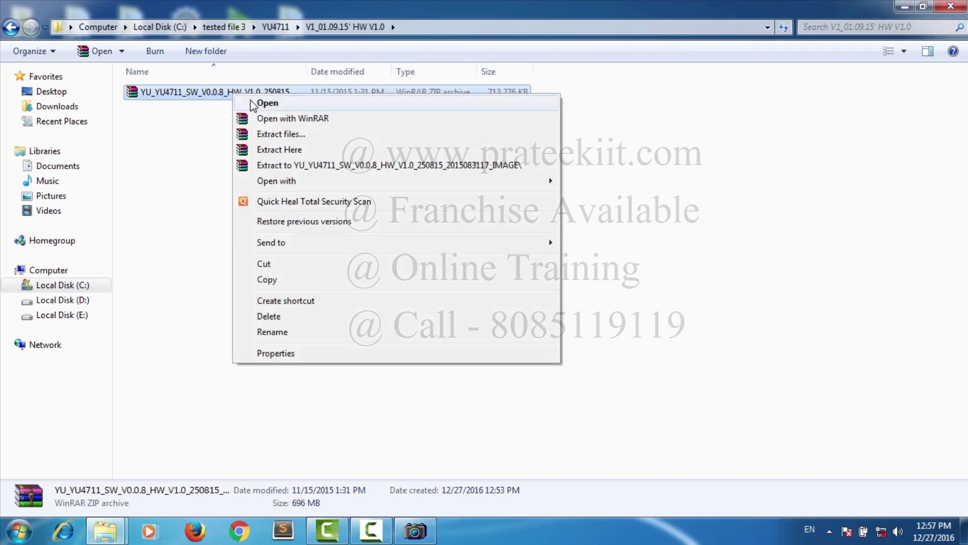
{"action": "left_click", "coordinate": [281, 136]}
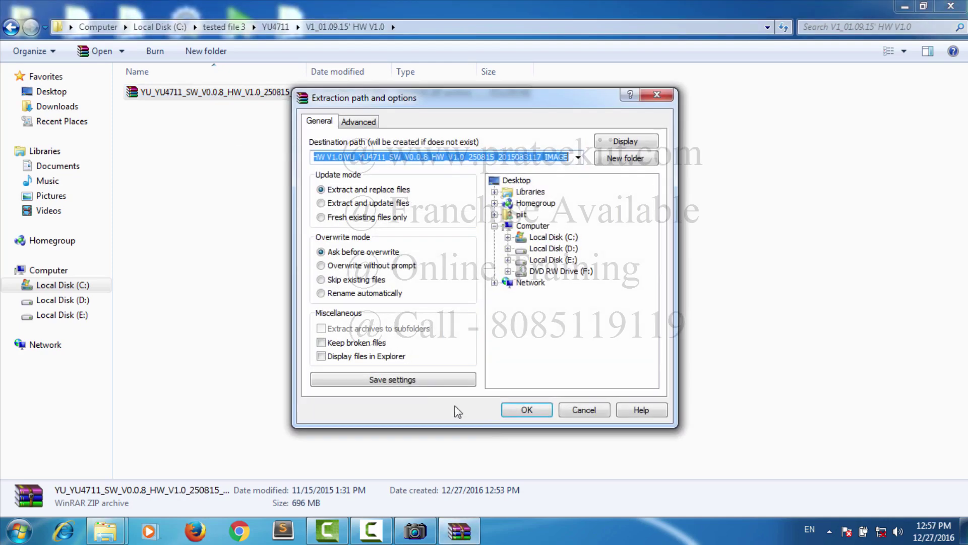
{"action": "left_click", "coordinate": [527, 409]}
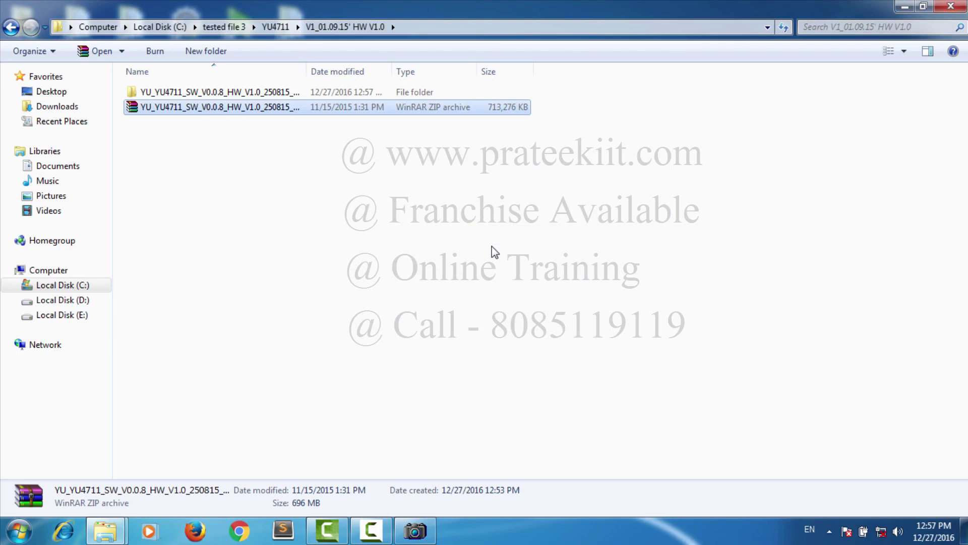
Step: Launch ets.startrun.exe from the nested HQXA_CustomerDL_EMMC_V1.15_150706 folder in YU4711
{"action": "left_click", "coordinate": [9, 29]}
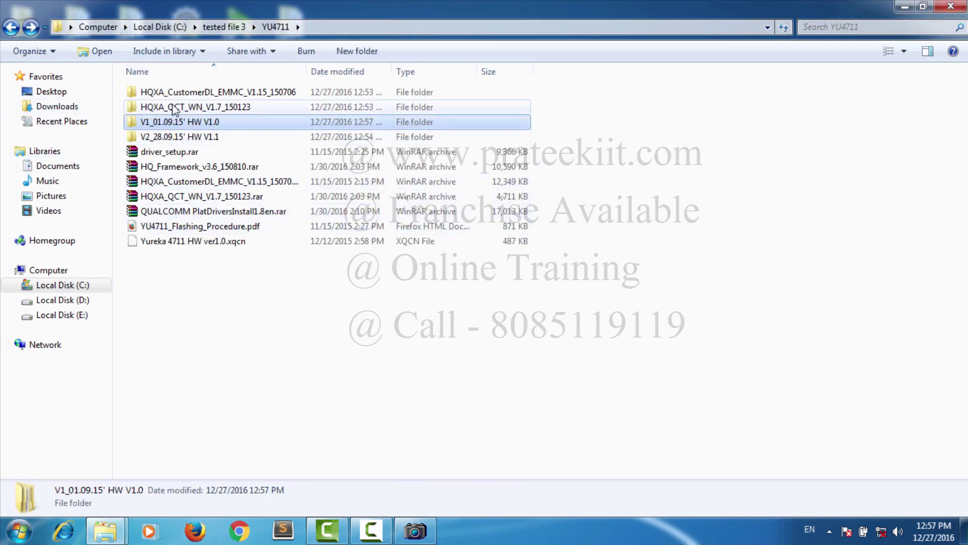
{"action": "left_click", "coordinate": [159, 94]}
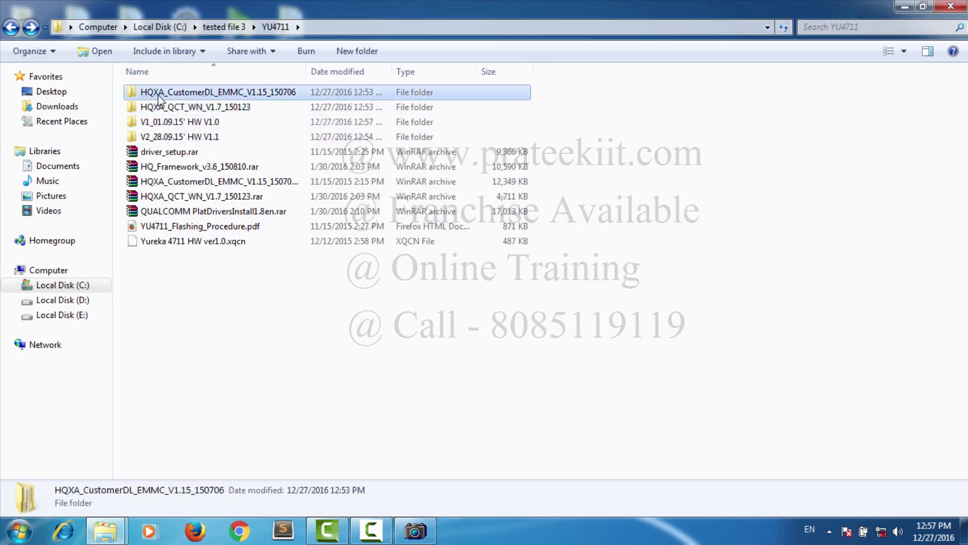
{"action": "double_click", "coordinate": [228, 97]}
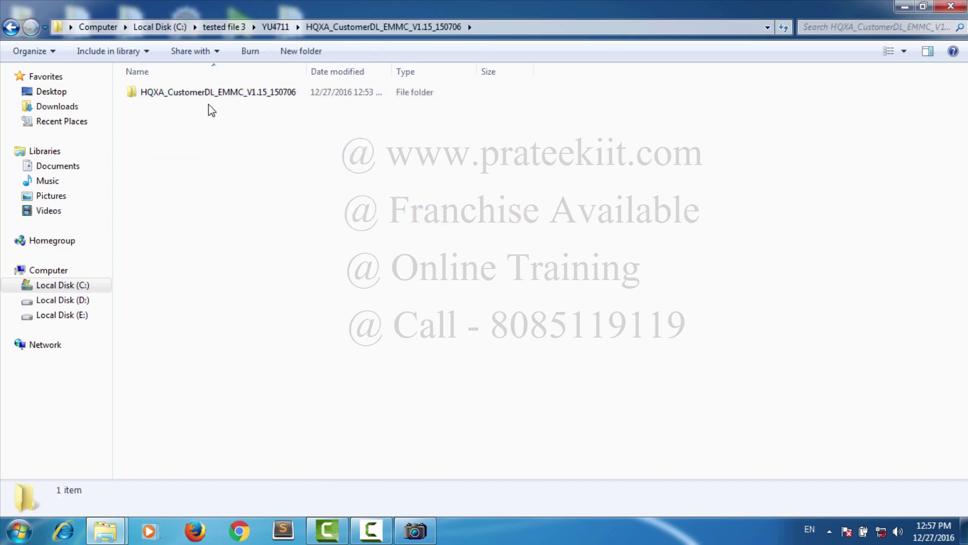
{"action": "left_click", "coordinate": [215, 97]}
{"action": "double_click", "coordinate": [214, 96]}
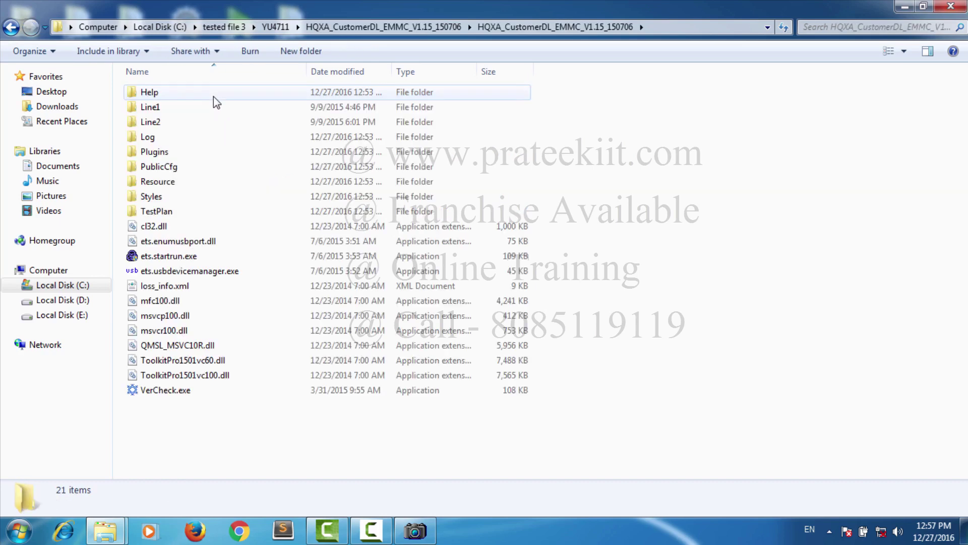
{"action": "left_click", "coordinate": [177, 260]}
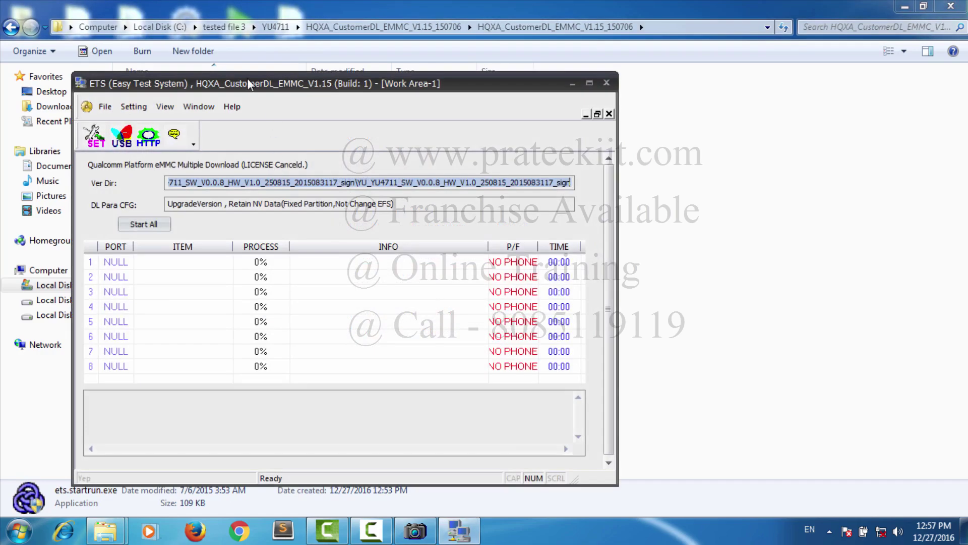
Step: Reposition the ETS window over a cleared desktop and check the phone in the AMCap camera preview, leaving the preview minimised
{"action": "left_click_drag", "start_coordinate": [248, 83], "coordinate": [410, 70]}
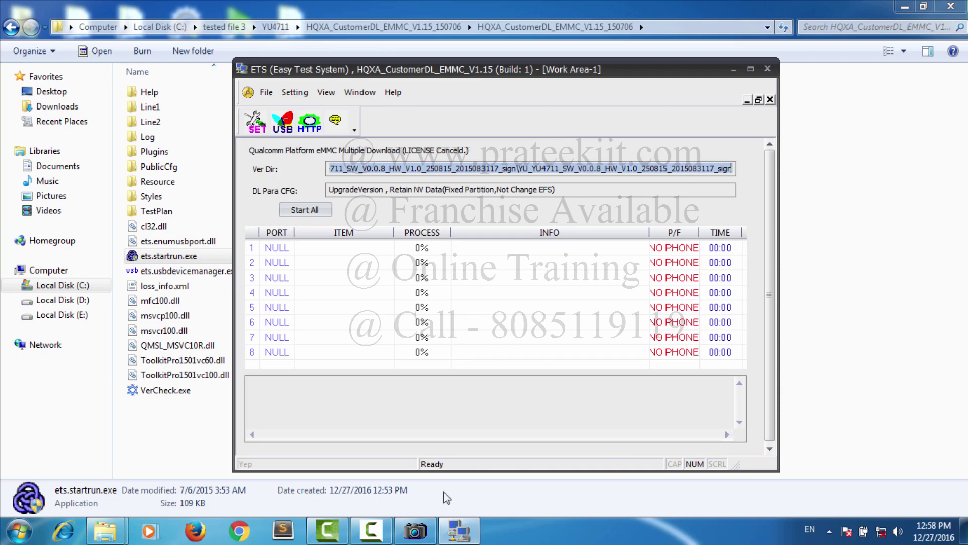
{"action": "left_click_drag", "start_coordinate": [502, 65], "coordinate": [342, 36]}
{"action": "left_click", "coordinate": [903, 7]}
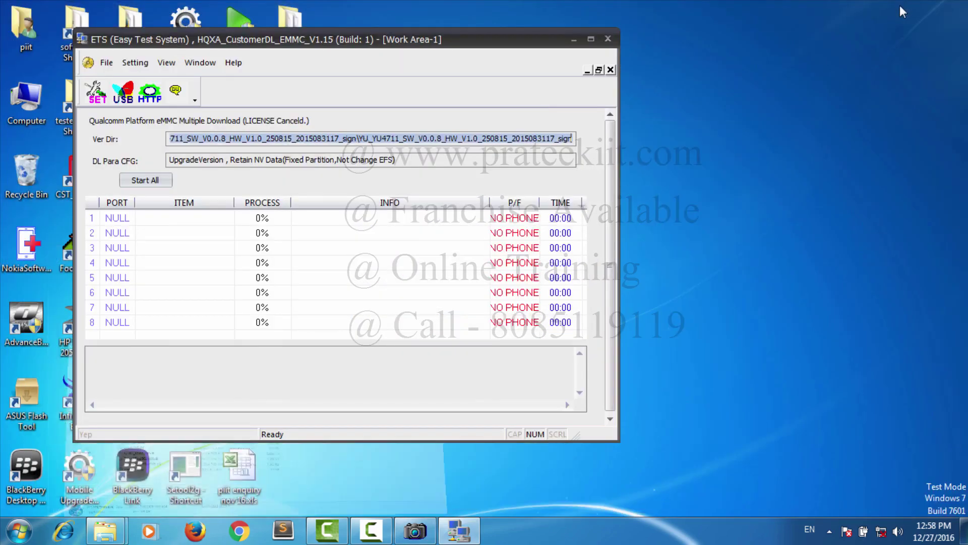
{"action": "left_click", "coordinate": [416, 533]}
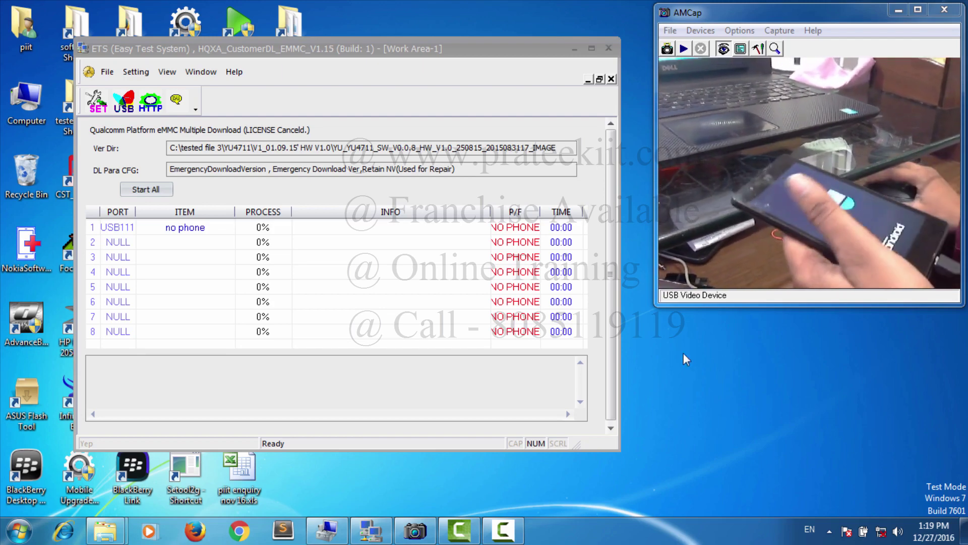
{"action": "left_click", "coordinate": [898, 11]}
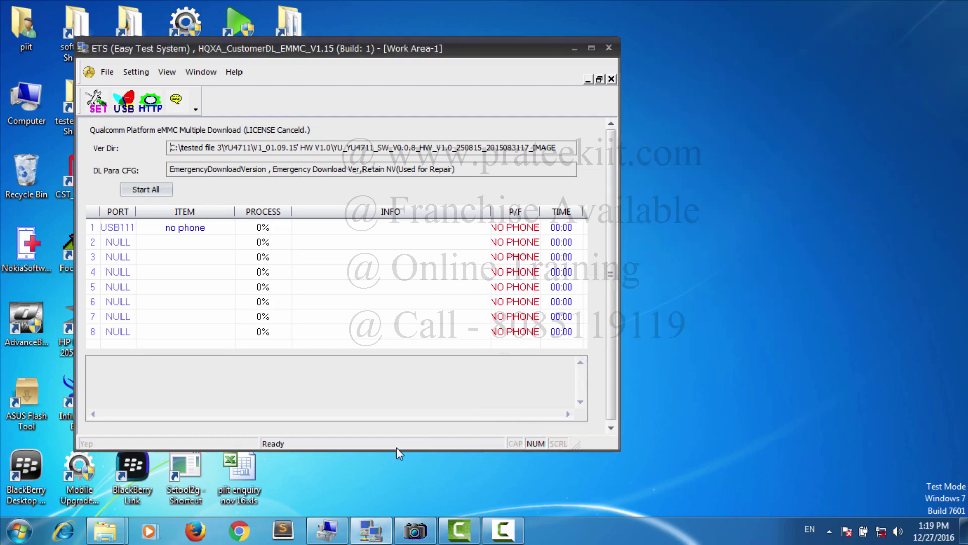
Step: Check Device Manager for the connected phone's Android Bootloader Interface under Android Phone, then minimise Computer Management
{"action": "left_click", "coordinate": [327, 530]}
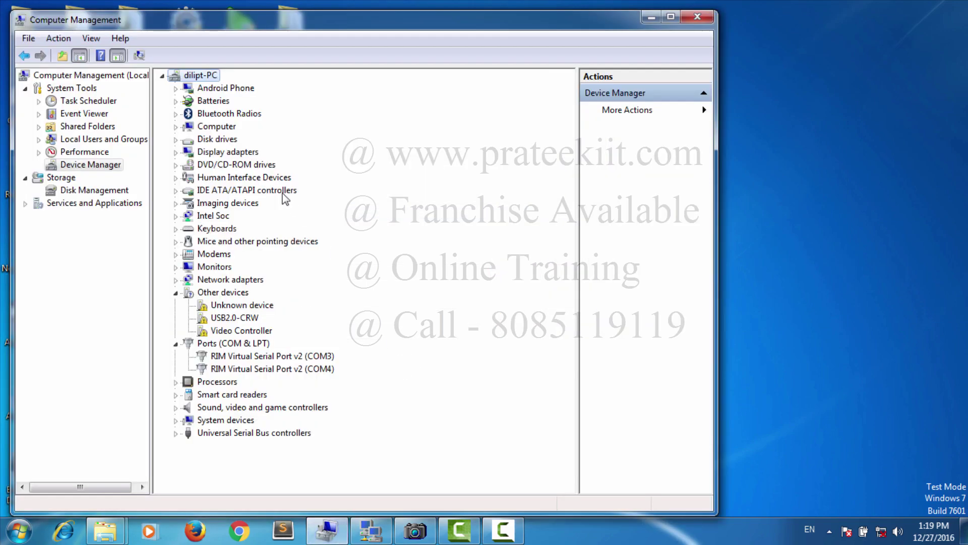
{"action": "left_click", "coordinate": [176, 89]}
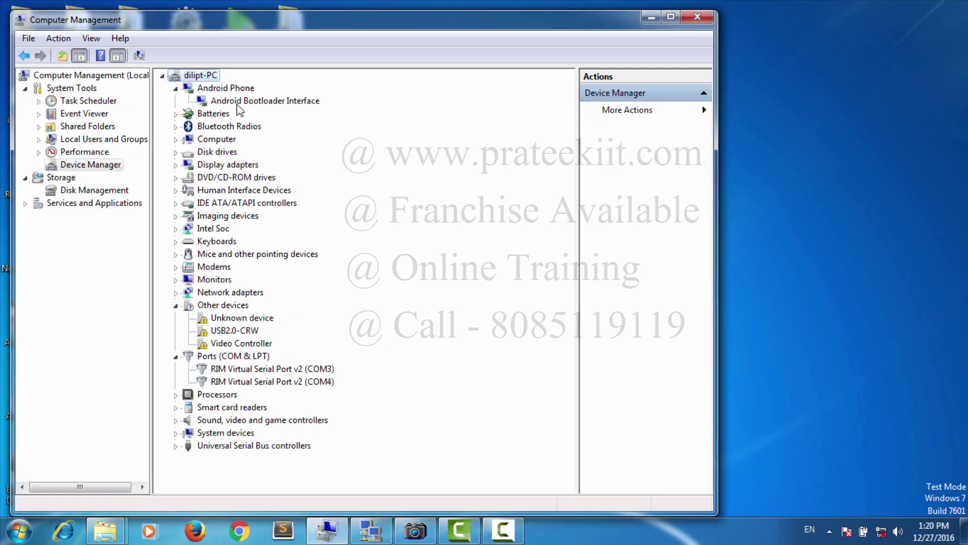
{"action": "left_click", "coordinate": [260, 102]}
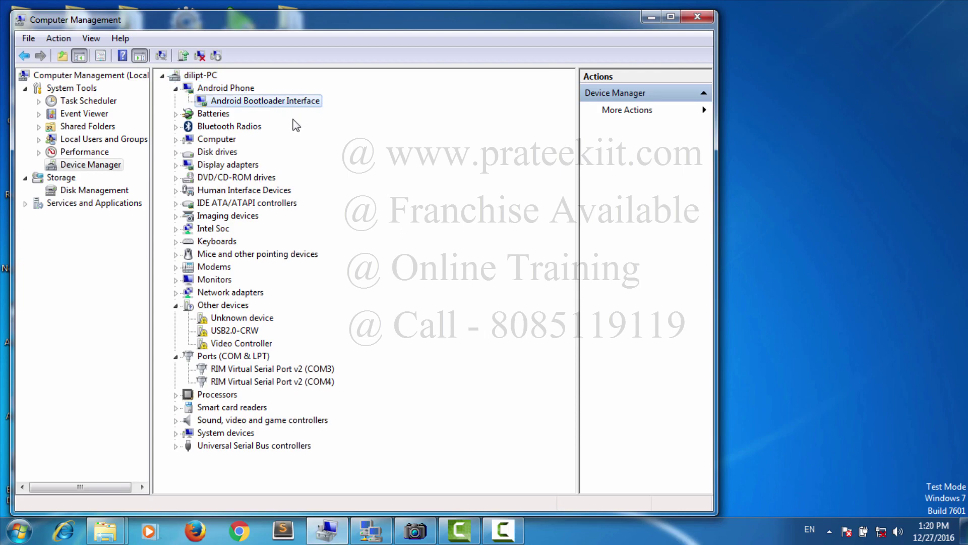
{"action": "left_click", "coordinate": [651, 17]}
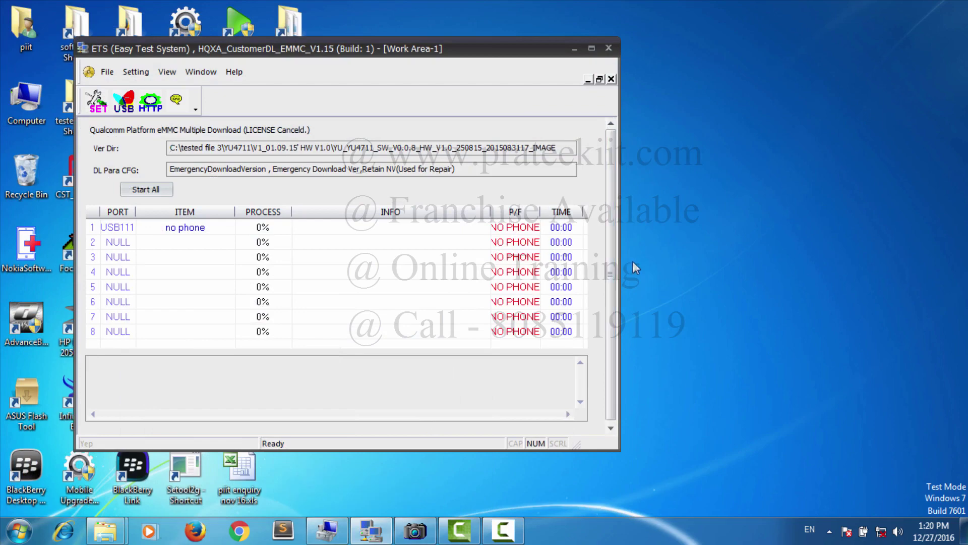
Step: Look up the USB port of the Android Bootloader device in the ETS USB Device Manager
{"action": "left_click_drag", "start_coordinate": [351, 56], "coordinate": [524, 42]}
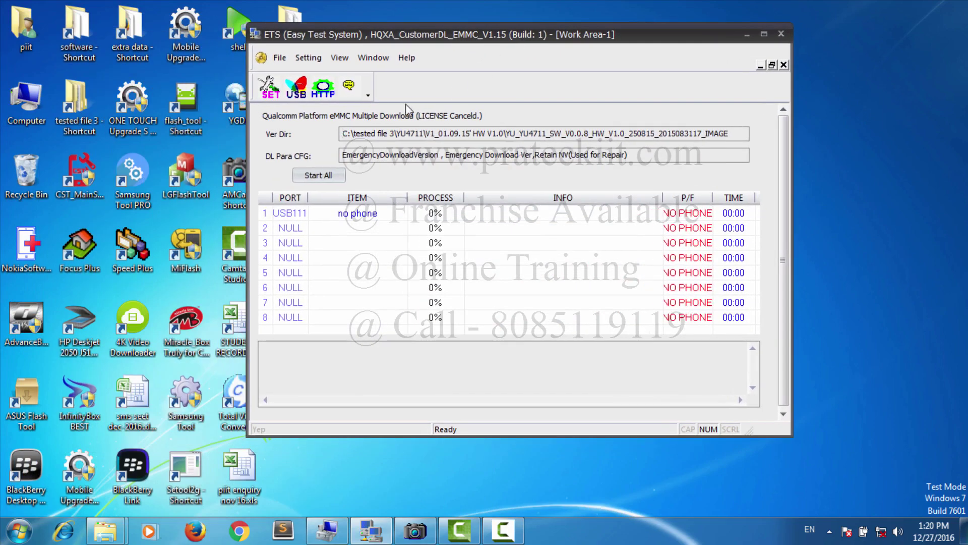
{"action": "left_click", "coordinate": [300, 90]}
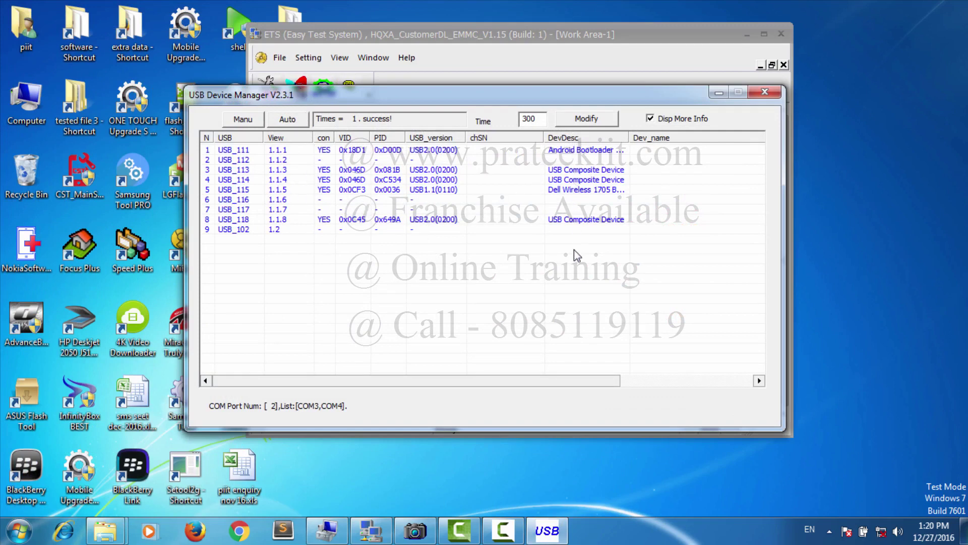
{"action": "left_click", "coordinate": [575, 150]}
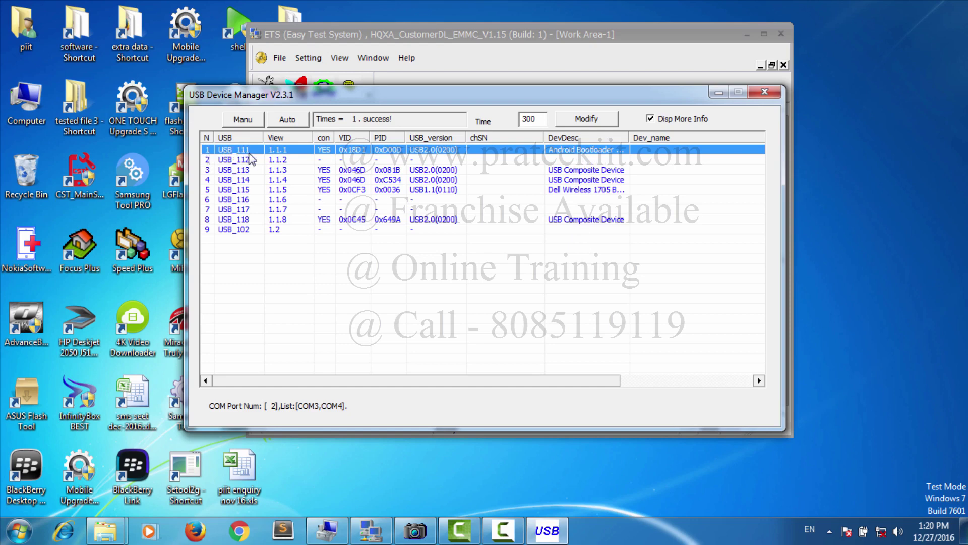
{"action": "left_click", "coordinate": [755, 95]}
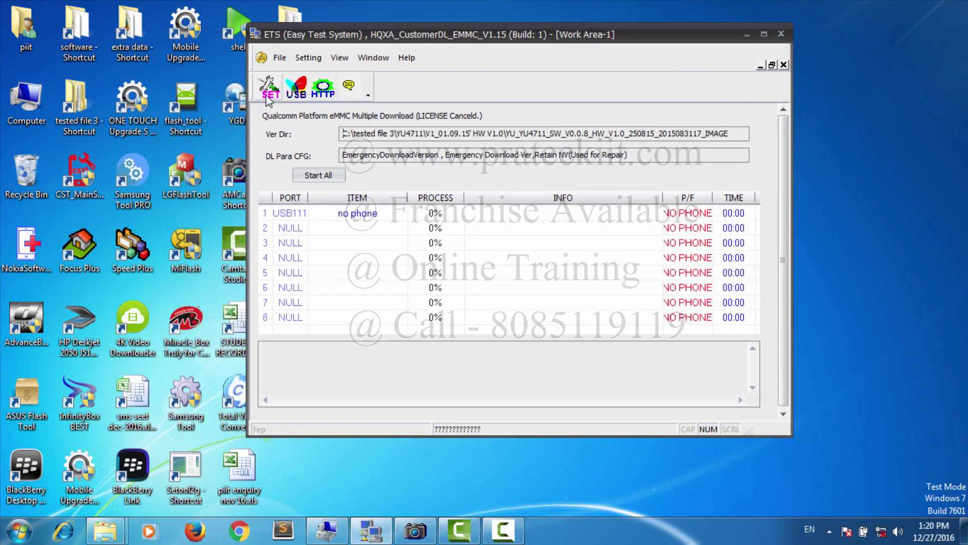
Step: Open the WorkSpace1 configuration and set the DL mode to EmergencyDownloadVersion
{"action": "left_click", "coordinate": [269, 90]}
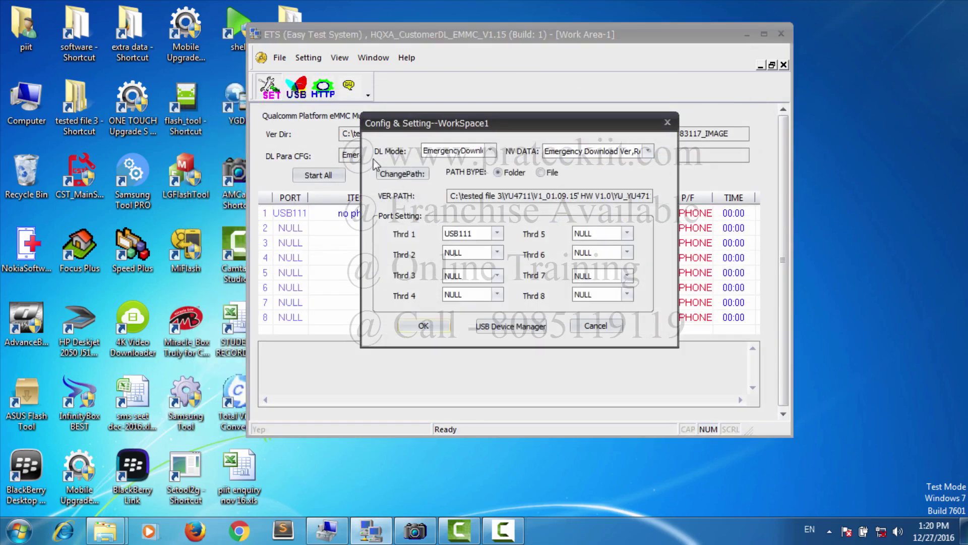
{"action": "left_click", "coordinate": [490, 151]}
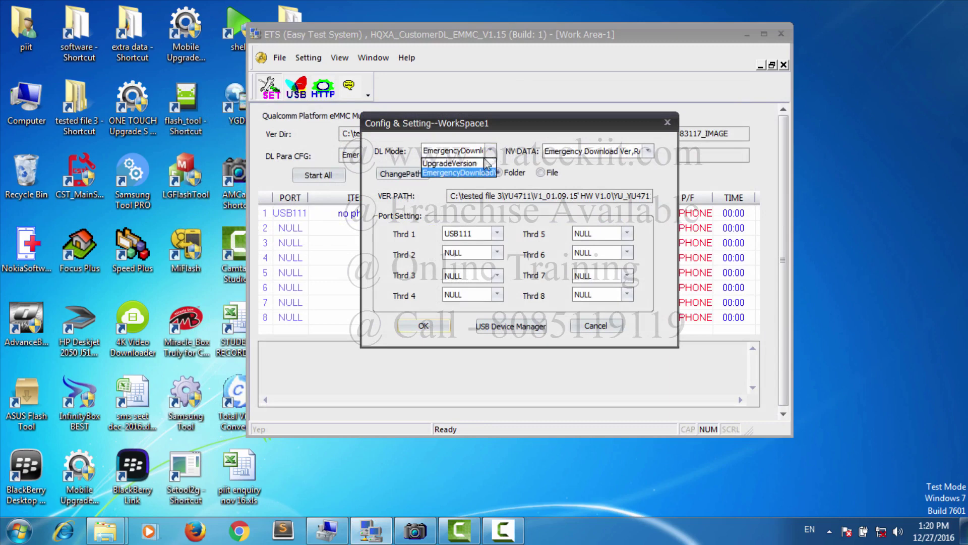
{"action": "left_click", "coordinate": [460, 173]}
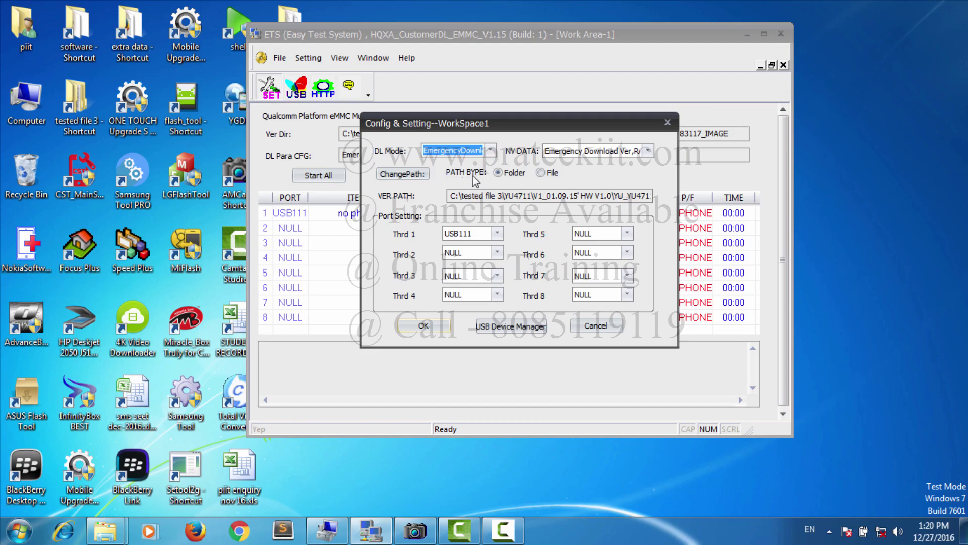
Step: Set the path type to Folder and browse to the "tested file 3" folder on Local Disk (C:) for the version path
{"action": "left_click", "coordinate": [499, 173]}
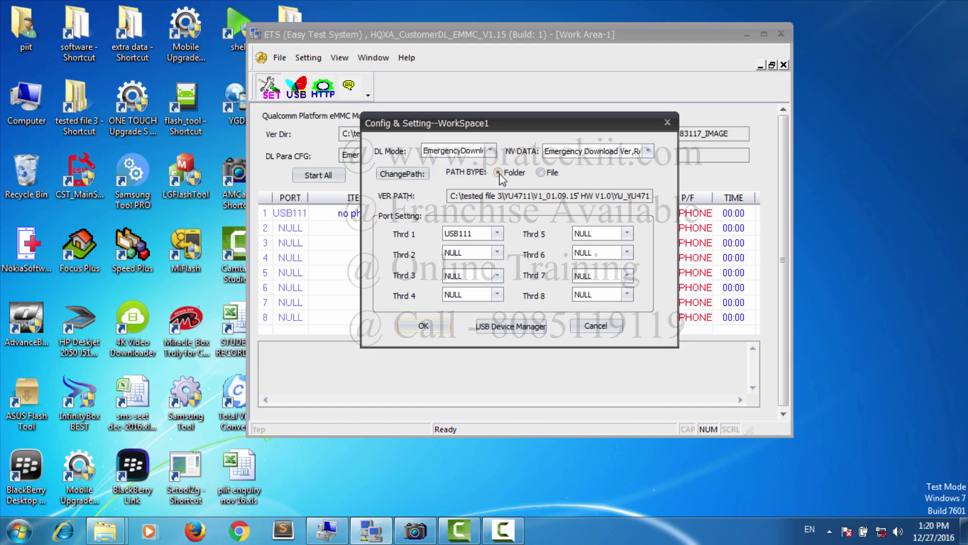
{"action": "left_click", "coordinate": [403, 175]}
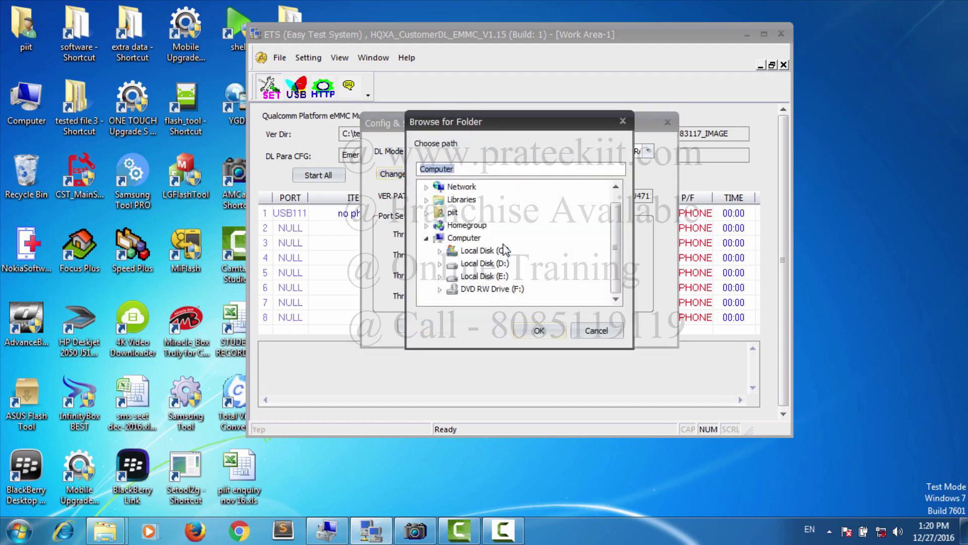
{"action": "scroll", "coordinate": [614, 247], "scroll_direction": "up", "scroll_amount": 1}
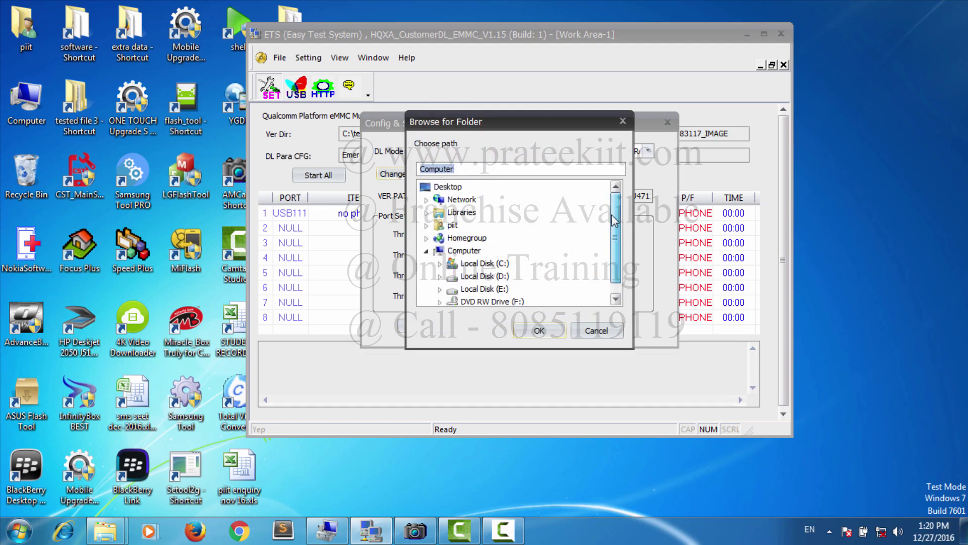
{"action": "scroll", "coordinate": [614, 257], "scroll_direction": "down", "scroll_amount": 1}
{"action": "double_click", "coordinate": [482, 250]}
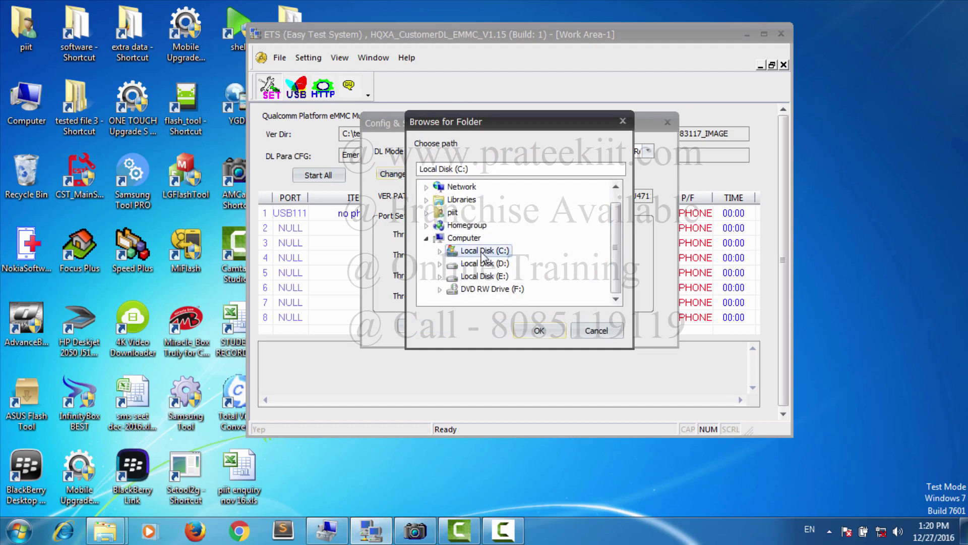
{"action": "left_click_drag", "start_coordinate": [617, 225], "coordinate": [616, 279]}
{"action": "left_click", "coordinate": [466, 225]}
{"action": "left_click", "coordinate": [453, 226]}
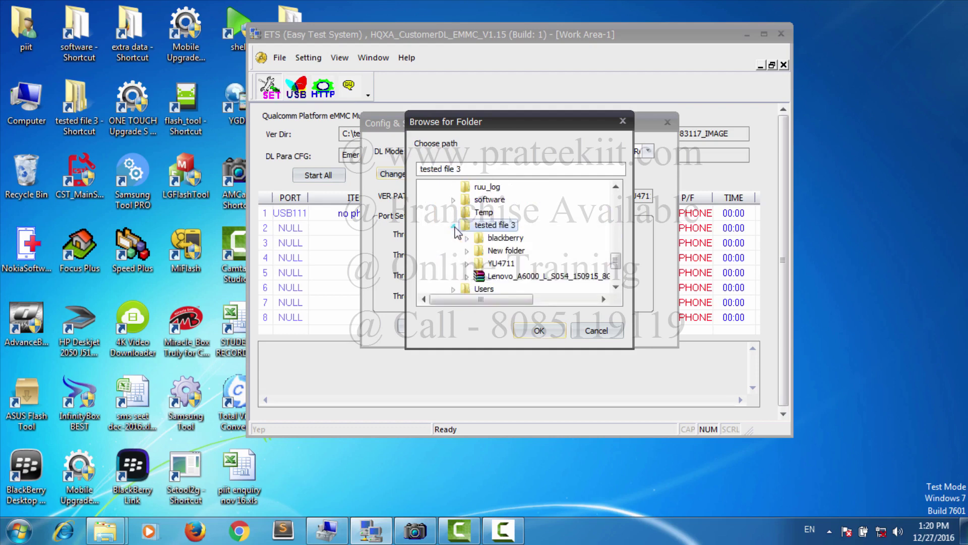
{"action": "left_click", "coordinate": [483, 264]}
{"action": "left_click", "coordinate": [467, 264]}
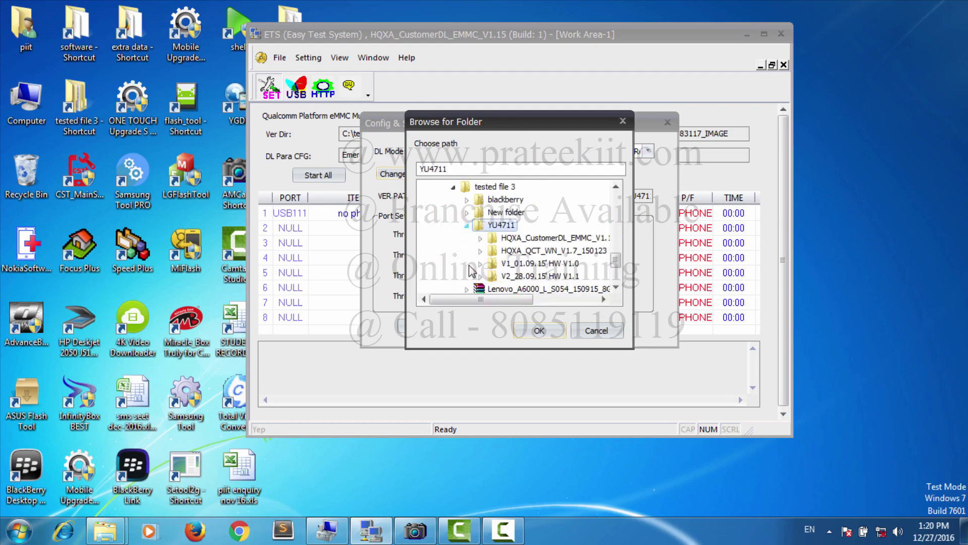
{"action": "left_click", "coordinate": [510, 264]}
{"action": "left_click", "coordinate": [480, 263]}
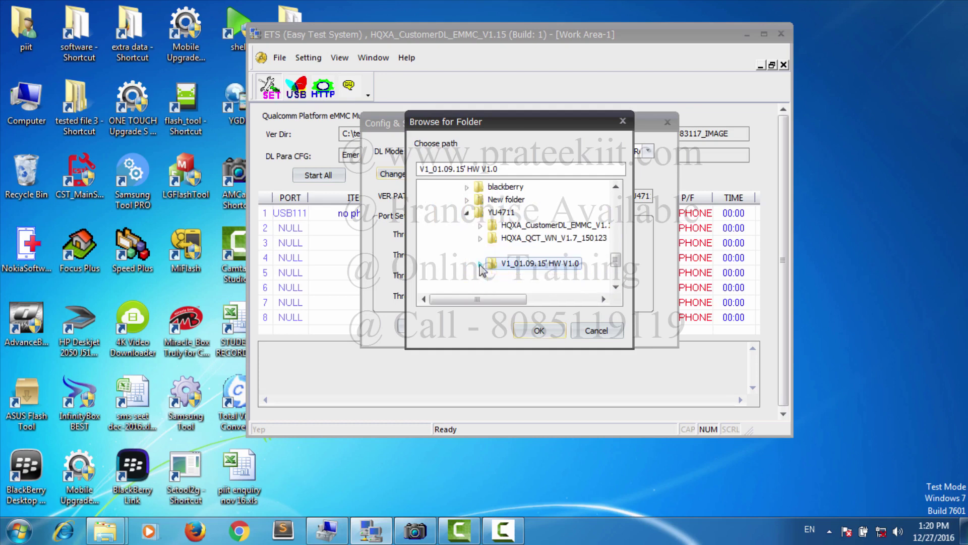
{"action": "left_click", "coordinate": [538, 266]}
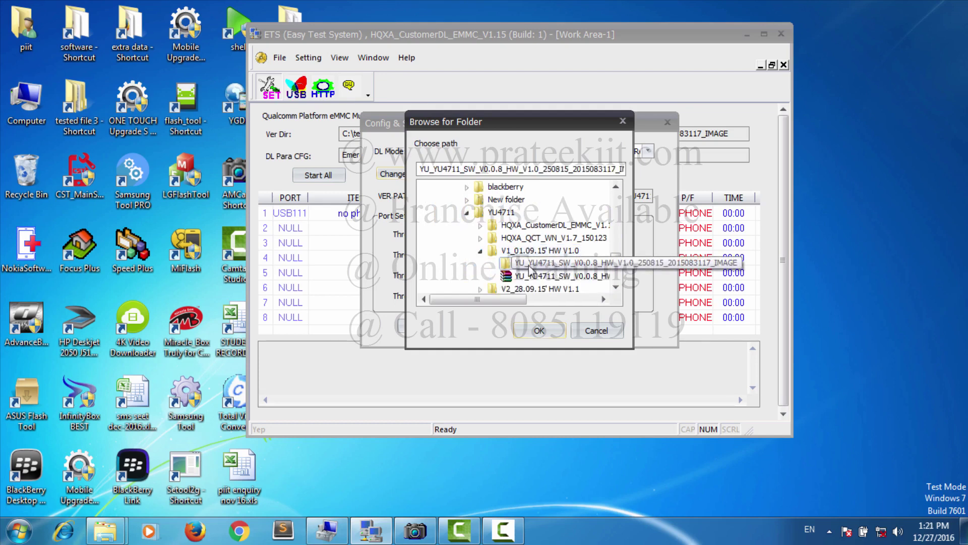
{"action": "left_click", "coordinate": [539, 331]}
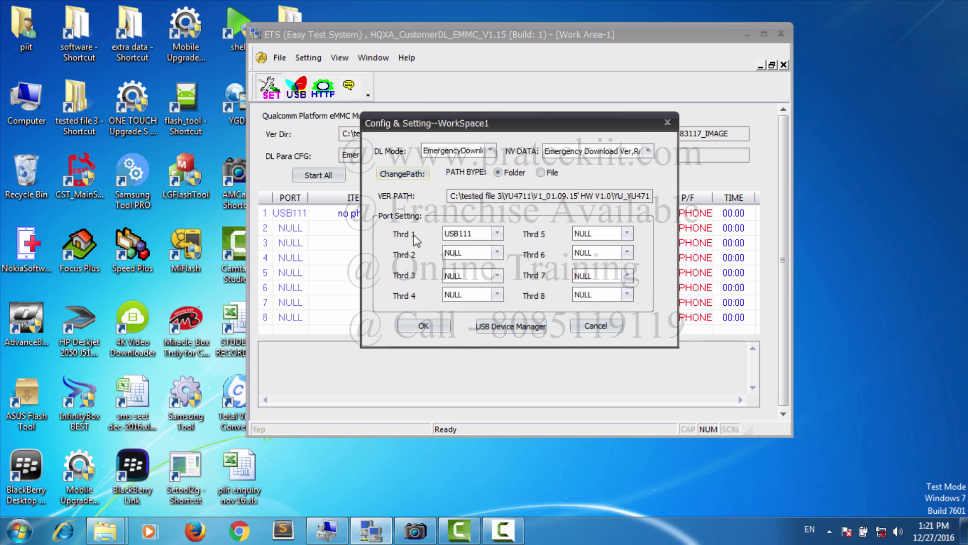
Step: Assign port USB111 to Thrd 1 and apply the WorkSpace1 configuration
{"action": "left_click", "coordinate": [497, 234]}
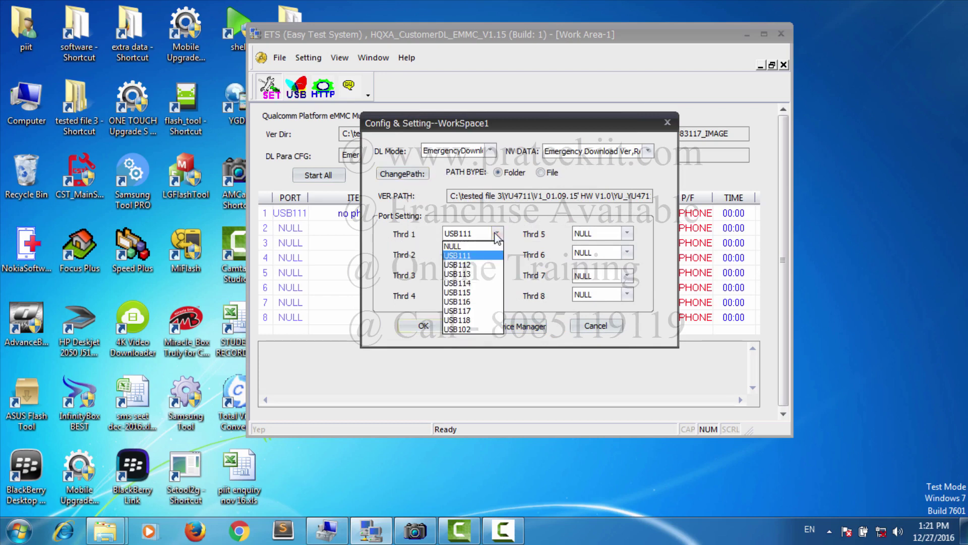
{"action": "left_click", "coordinate": [478, 256]}
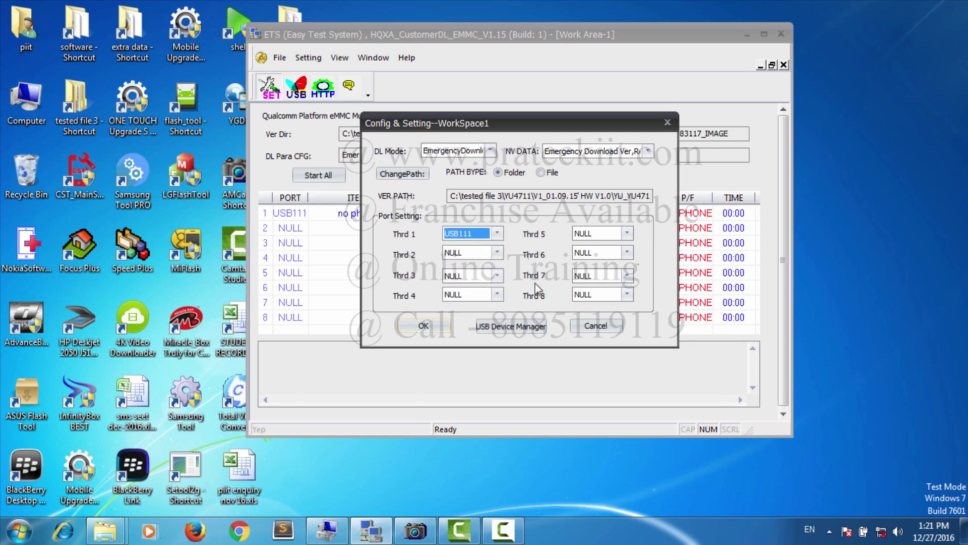
{"action": "left_click", "coordinate": [427, 326]}
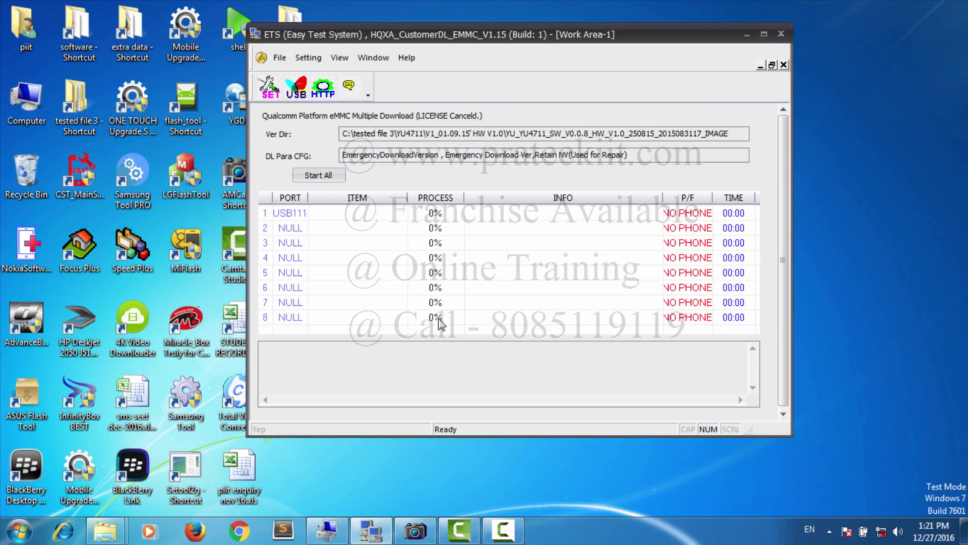
Step: Check the phone in the AMCap preview and its Qualcomm HS-USB QDLoader 9008 port in Device Manager, leaving both windows minimised
{"action": "left_click", "coordinate": [414, 532]}
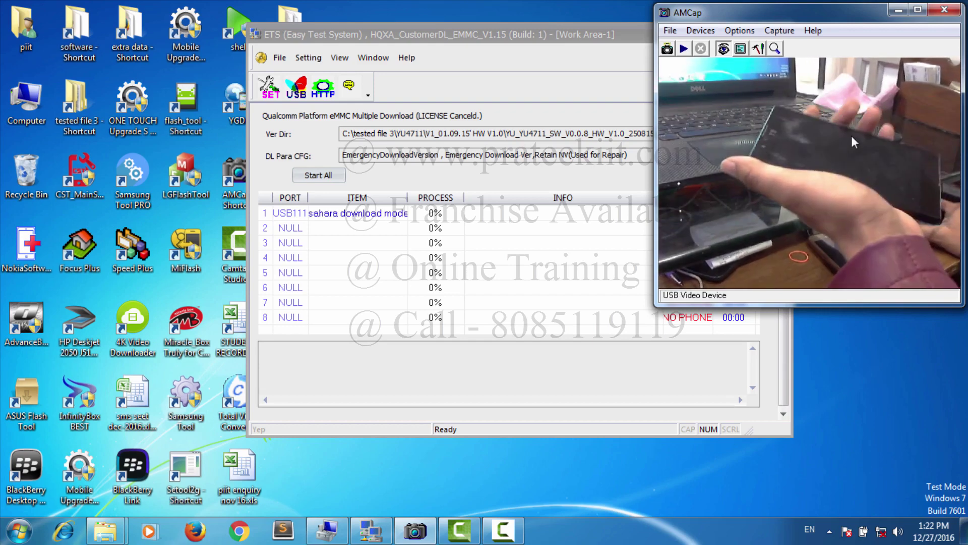
{"action": "left_click", "coordinate": [898, 9]}
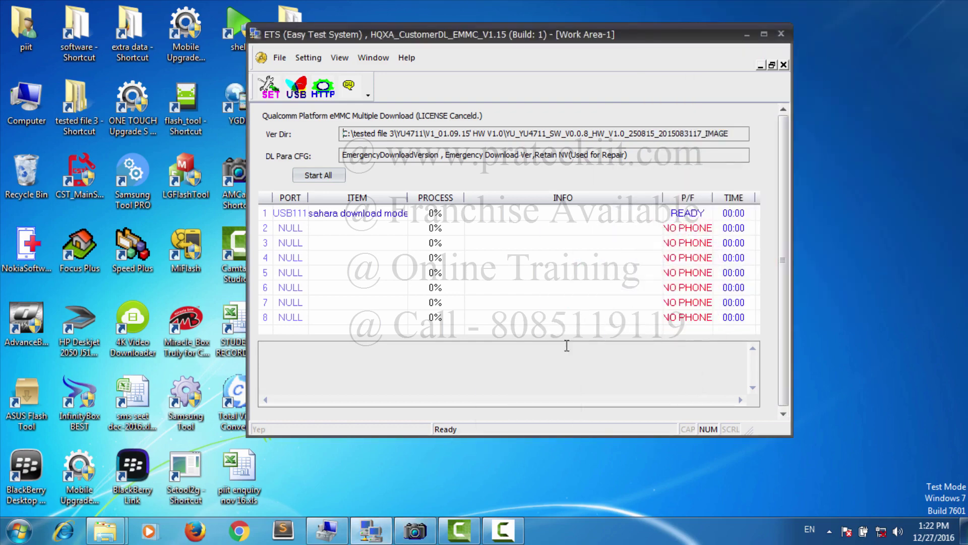
{"action": "left_click", "coordinate": [328, 537]}
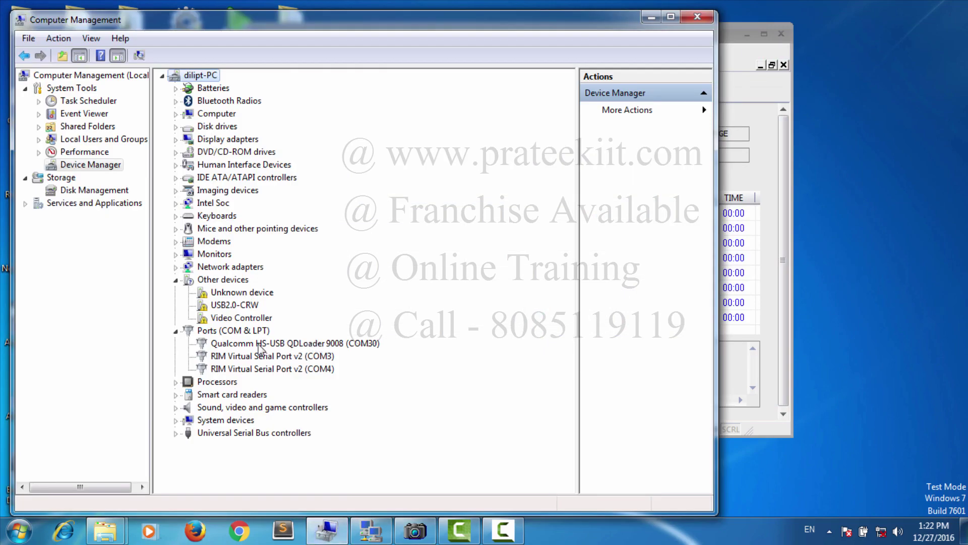
{"action": "left_click", "coordinate": [227, 331]}
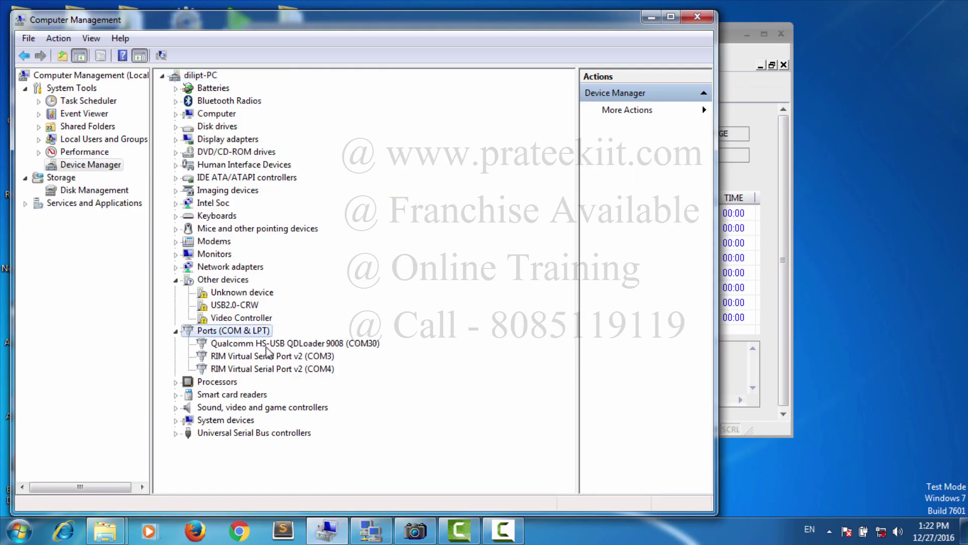
{"action": "left_click", "coordinate": [373, 345]}
{"action": "left_click", "coordinate": [651, 16]}
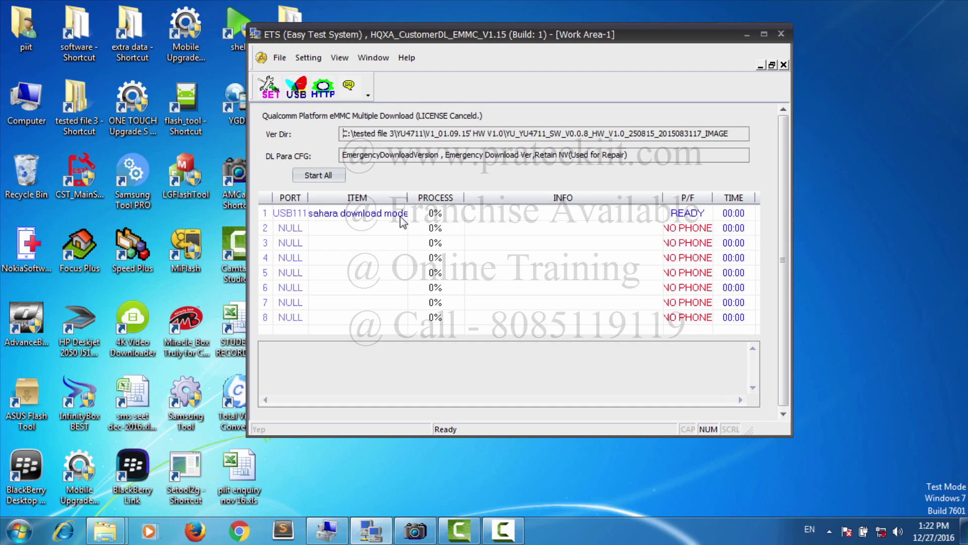
Step: Run the firmware download on all ports in ETS until it finishes, and bring up the AMCap camera preview of the phone
{"action": "left_click", "coordinate": [316, 178]}
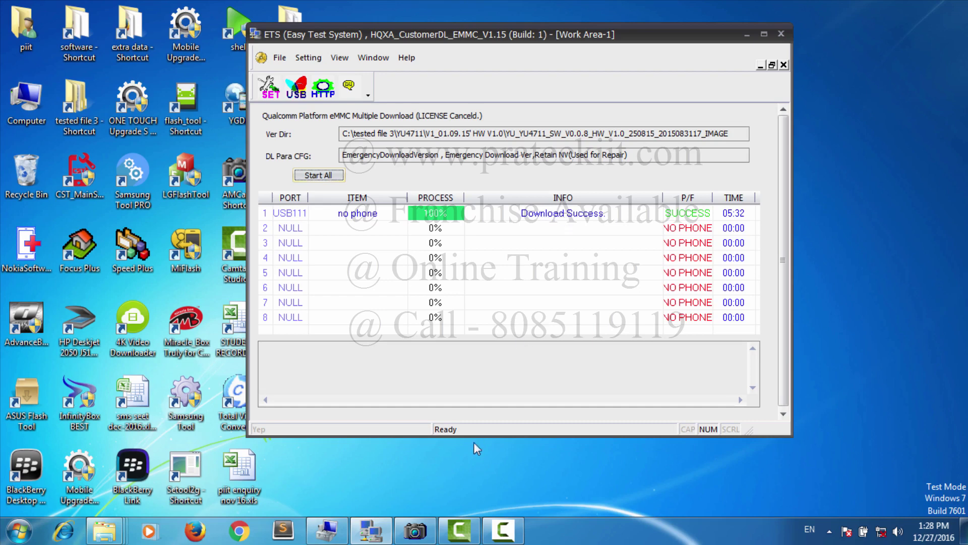
{"action": "mouse_move", "coordinate": [414, 540]}
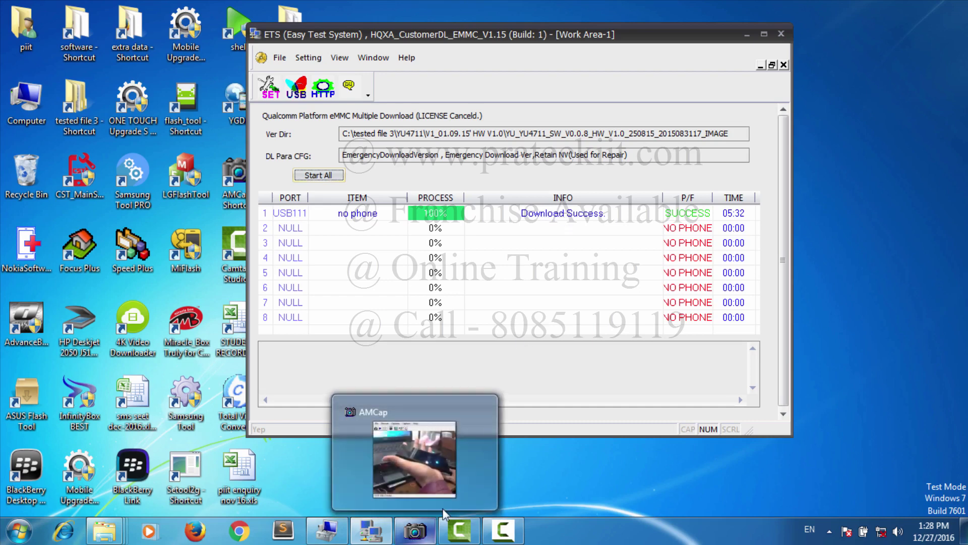
{"action": "left_click", "coordinate": [415, 536]}
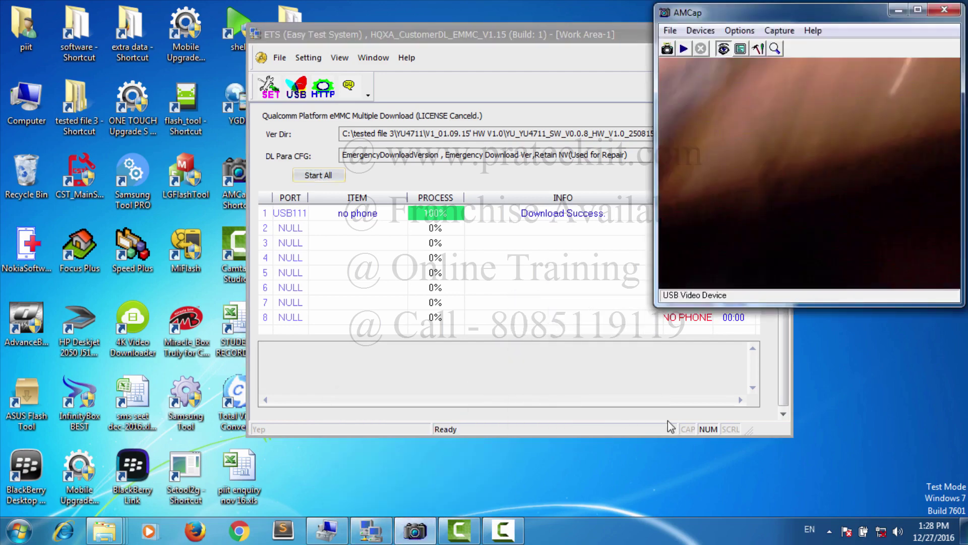